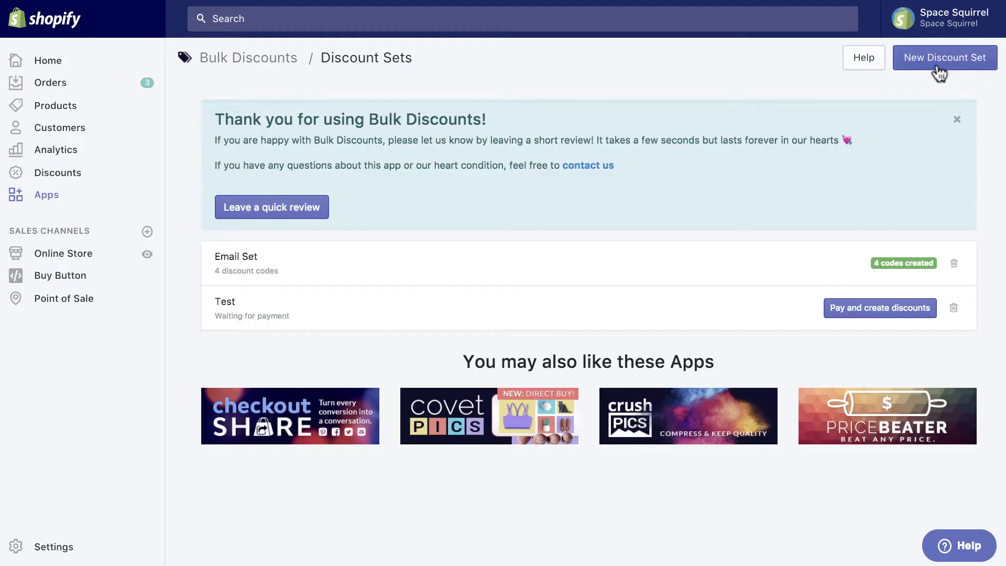
Start a new FallSale discount set with a NZD 10 minimum purchase and Fall2017 prefix.
click(936, 61)
click(795, 138)
text(FallSale)
click(396, 183)
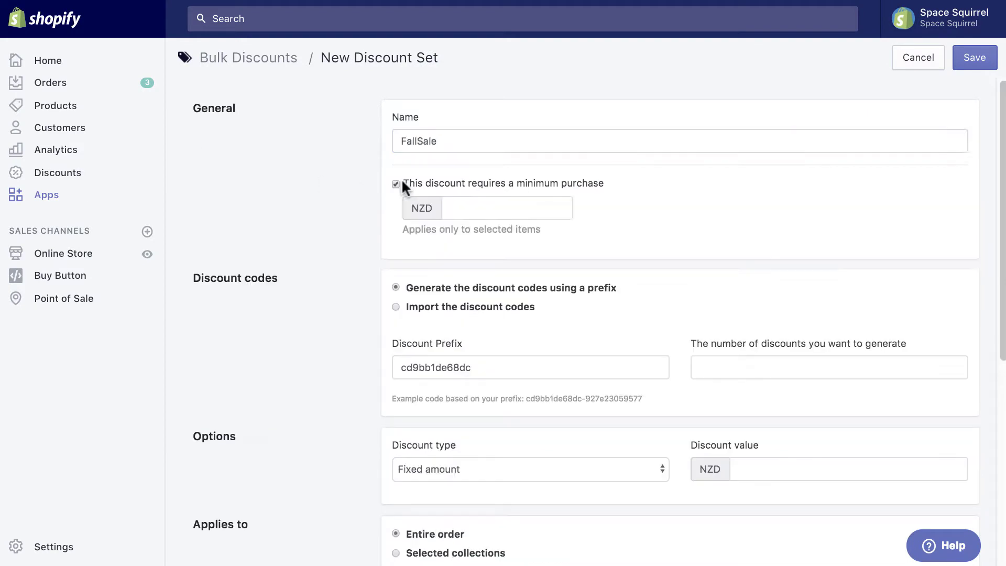
click(479, 208)
text(10)
double_click(514, 364)
text(Fall2017)
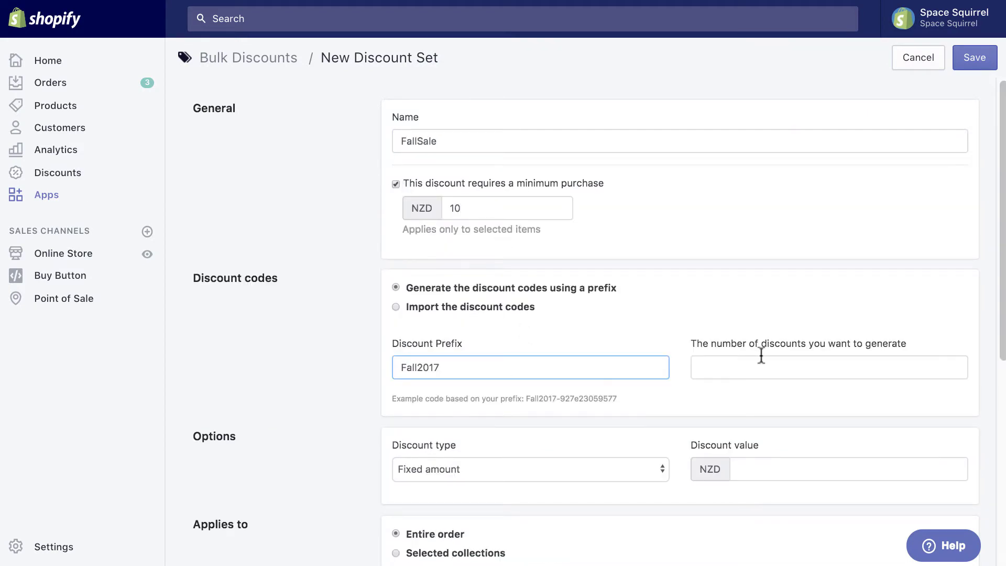
click(761, 367)
text(500)
scroll(767, 361, down, 3)
click(772, 350)
text(2)
scroll(513, 288, down, 3)
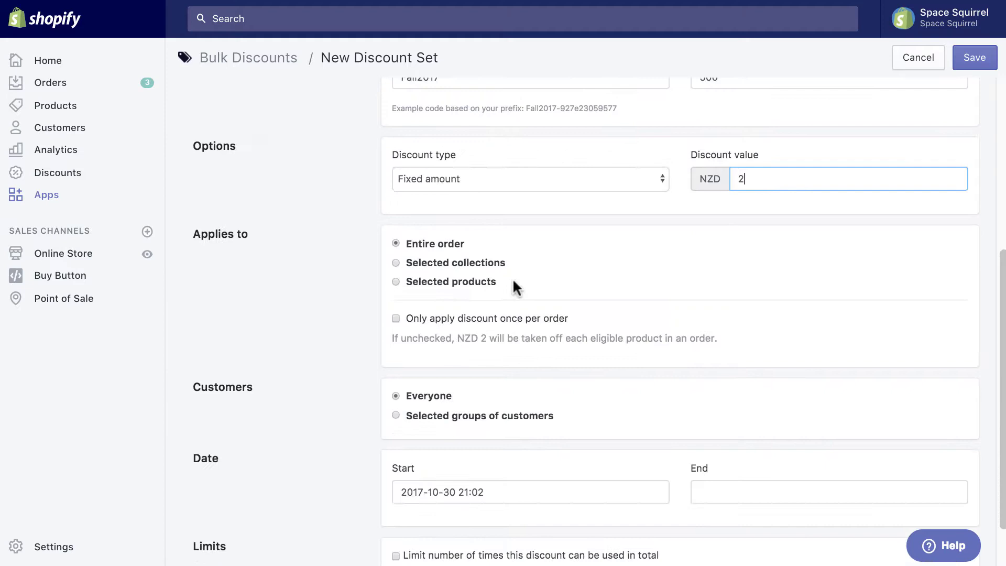
click(462, 319)
scroll(464, 264, down, 1)
click(525, 429)
click(461, 561)
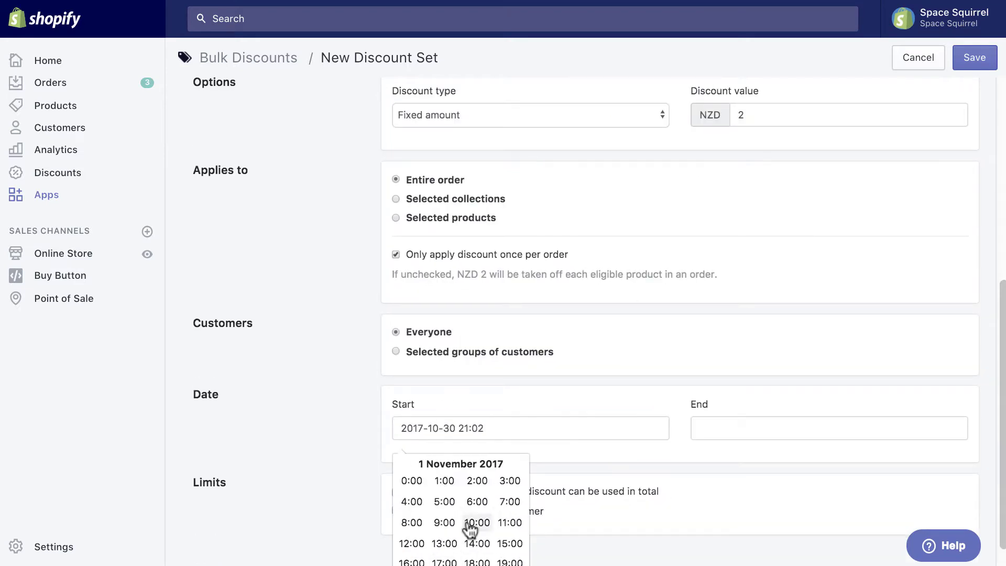
click(445, 480)
click(411, 479)
click(412, 511)
click(989, 59)
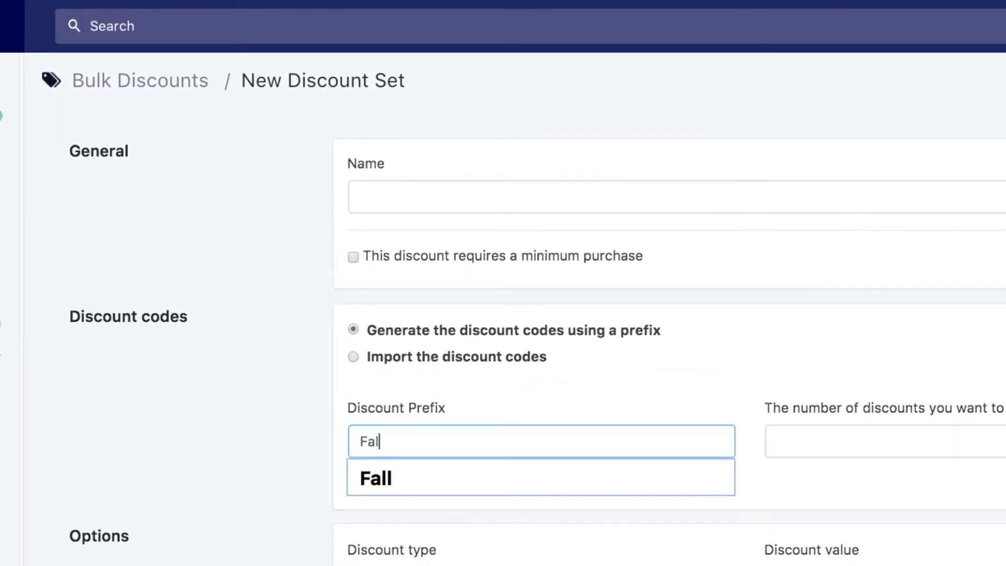
text(lSale)
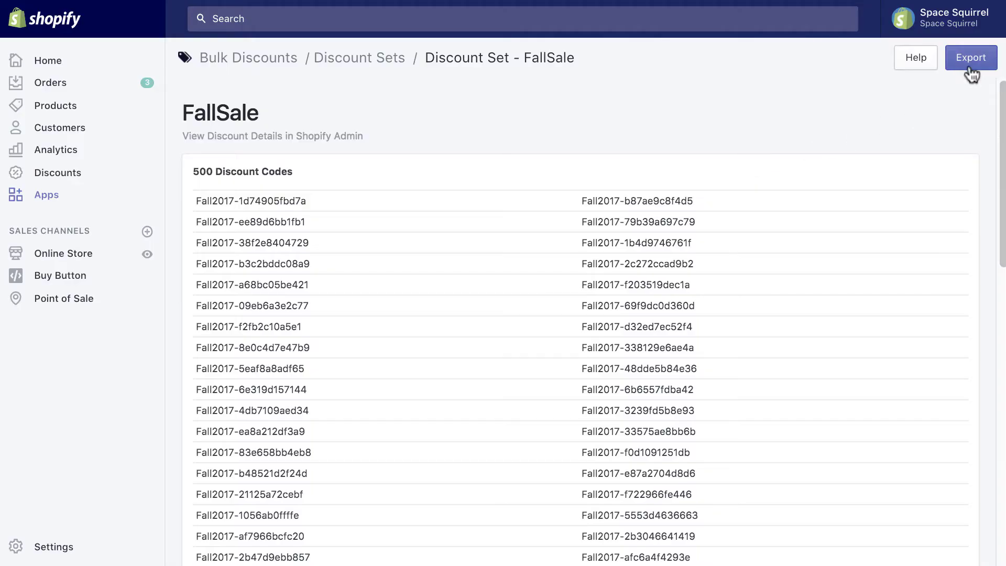
Open FallSale's code export form and begin entering the support email address.
click(970, 70)
click(639, 142)
text(support@)
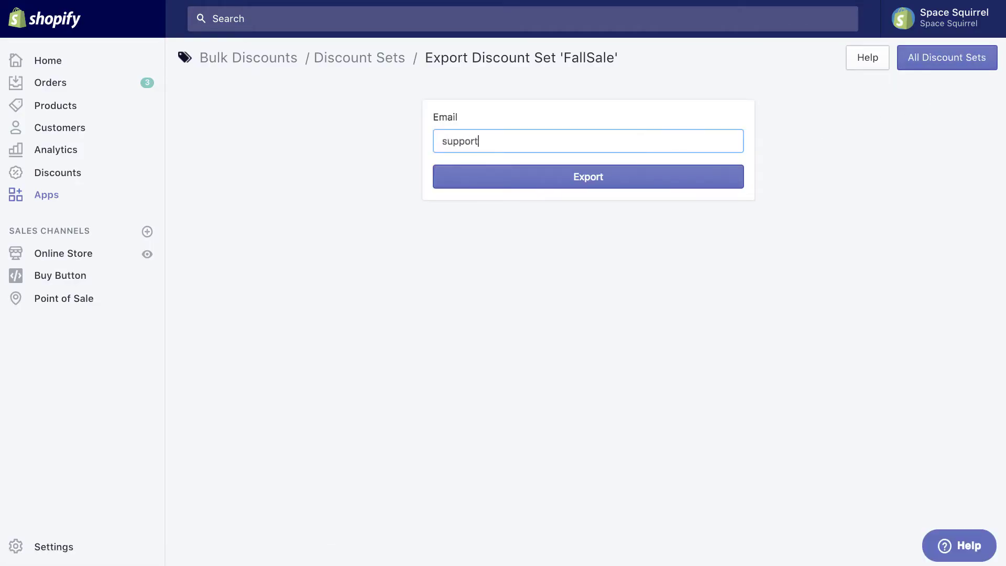